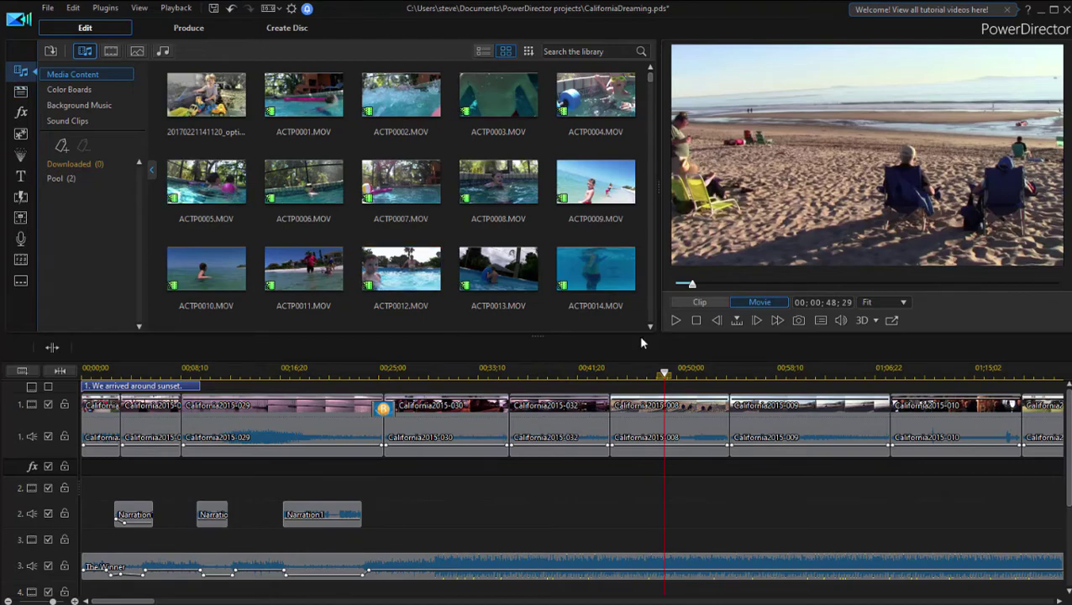
Open Tools > Mask Designer for the California2015-008 beach clip
{"action": "left_click", "coordinate": [657, 422]}
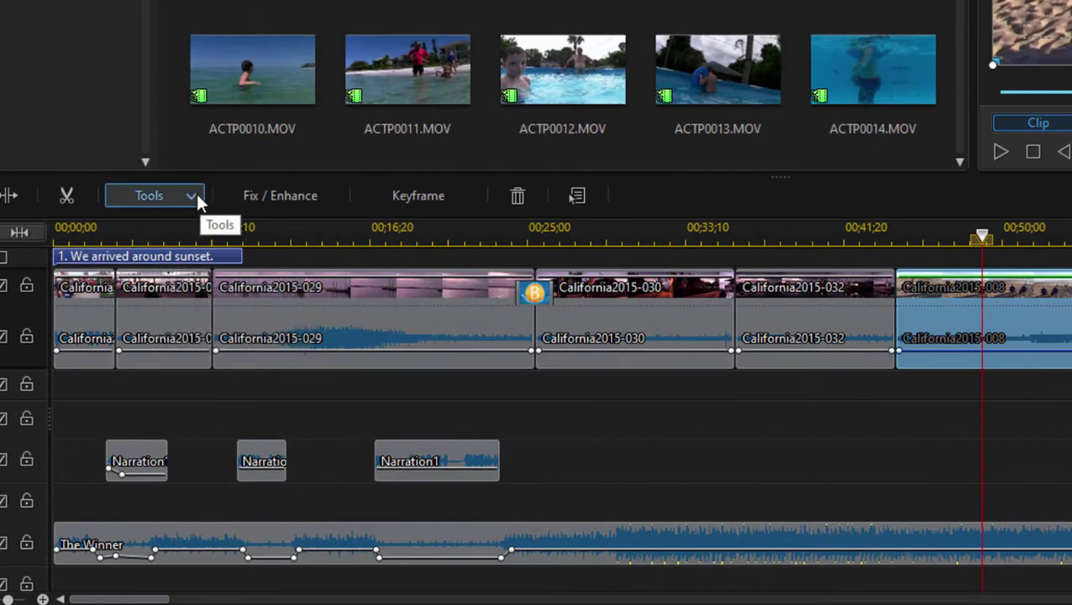
{"action": "left_click", "coordinate": [193, 195]}
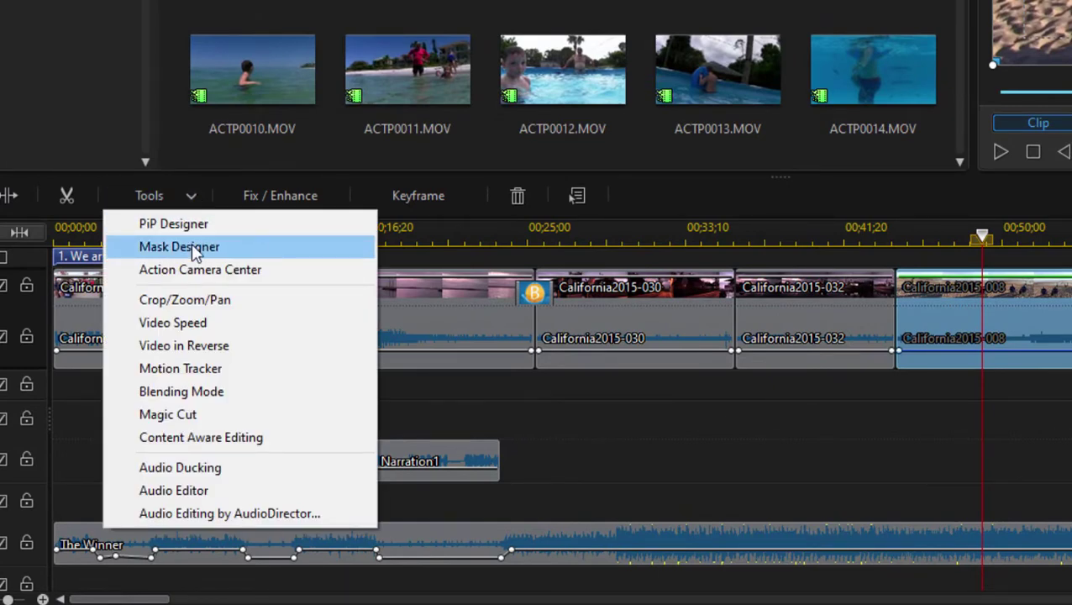
{"action": "left_click", "coordinate": [191, 246]}
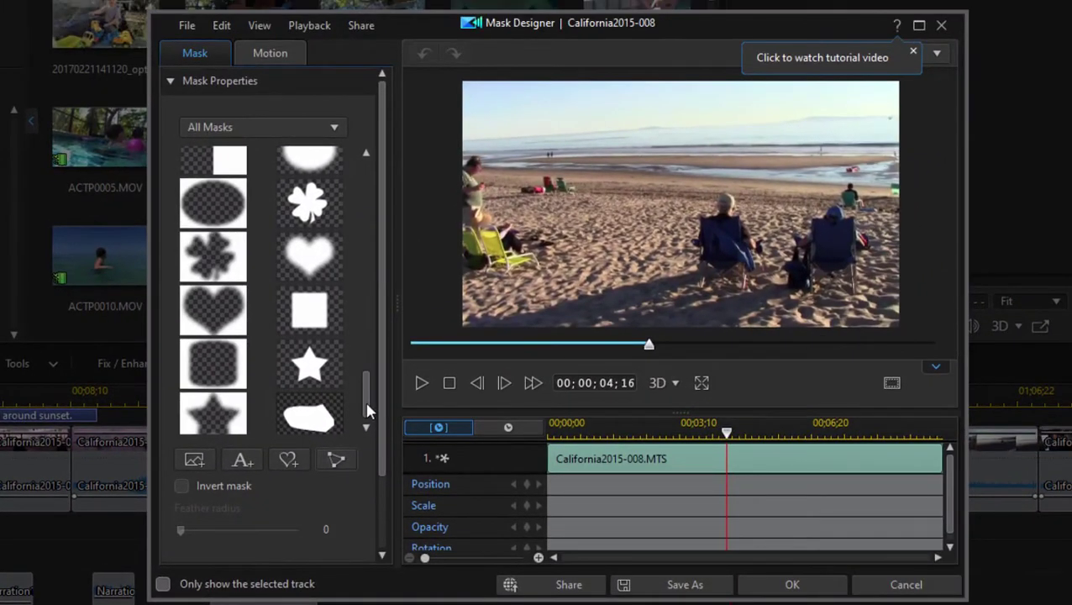
{"action": "left_click_drag", "start_coordinate": [364, 399], "coordinate": [378, 113]}
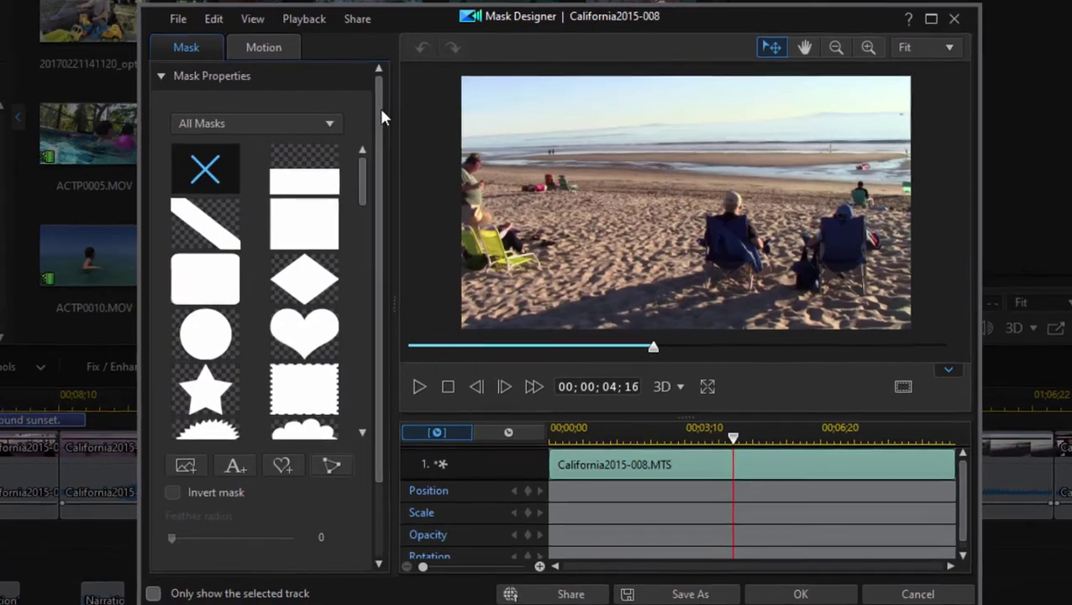
{"action": "left_click_drag", "start_coordinate": [365, 198], "coordinate": [367, 247]}
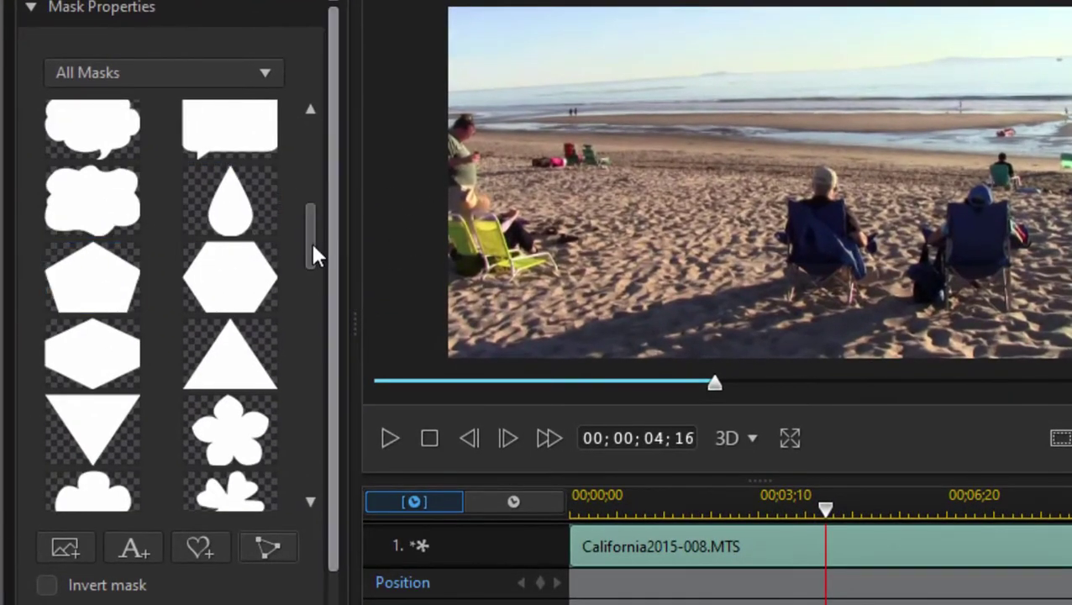
{"action": "left_click_drag", "start_coordinate": [312, 236], "coordinate": [329, 487]}
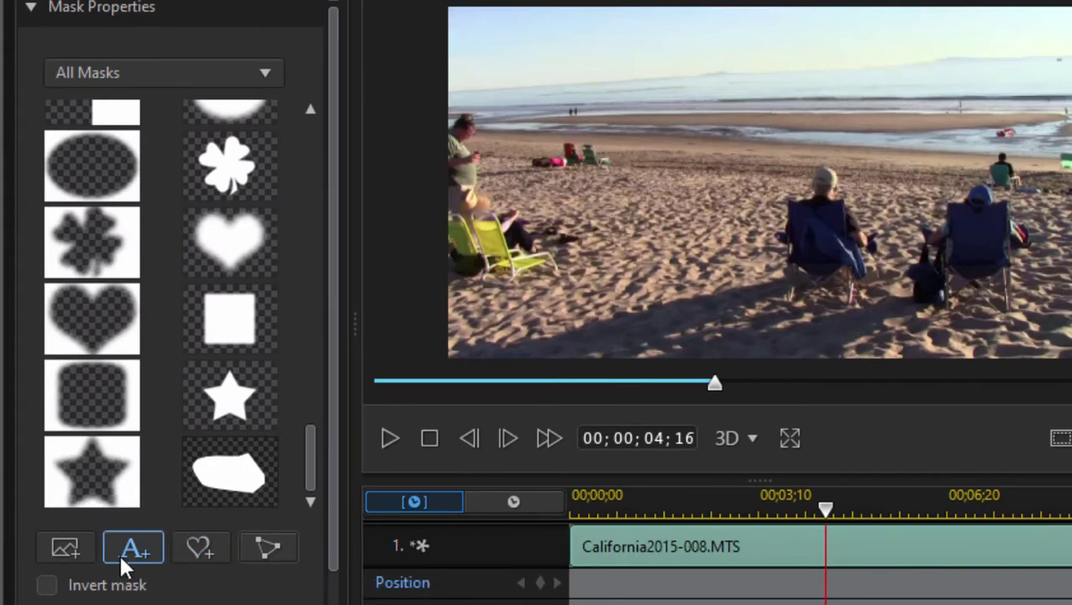
Paint a trial brush-mask stroke across the beach, then cancel and discard it unsaved
{"action": "left_click", "coordinate": [197, 546]}
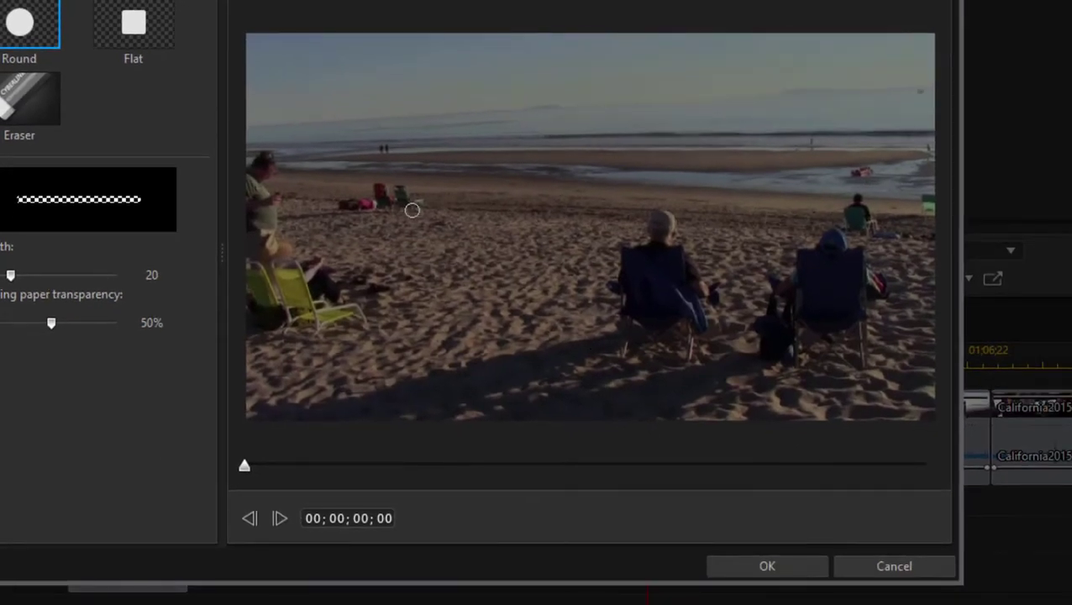
{"action": "mouse_move", "coordinate": [411, 210]}
{"action": "left_mouse_down"}
{"action": "mouse_move", "coordinate": [658, 187]}
{"action": "mouse_move", "coordinate": [890, 289]}
{"action": "mouse_move", "coordinate": [604, 225]}
{"action": "mouse_move", "coordinate": [827, 308]}
{"action": "mouse_move", "coordinate": [777, 354]}
{"action": "mouse_move", "coordinate": [662, 328]}
{"action": "left_mouse_up"}
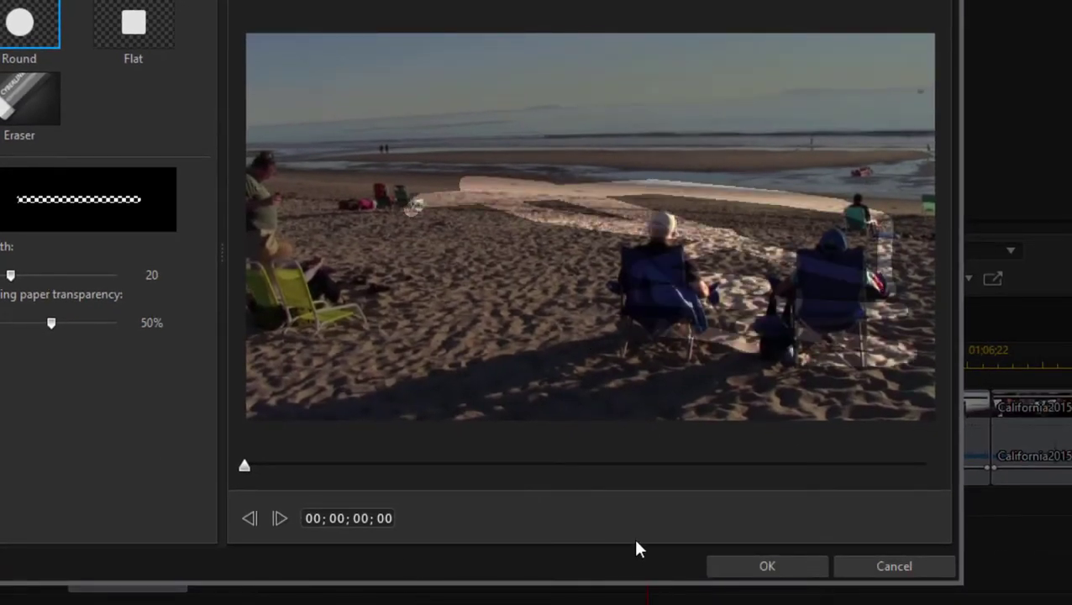
{"action": "left_click", "coordinate": [905, 568]}
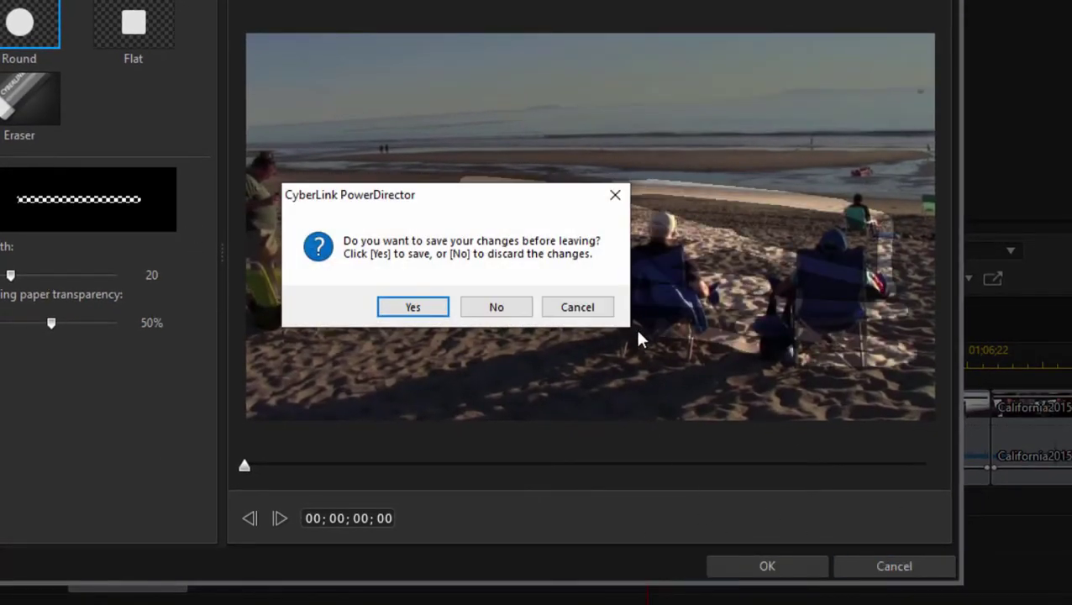
{"action": "left_click", "coordinate": [514, 309]}
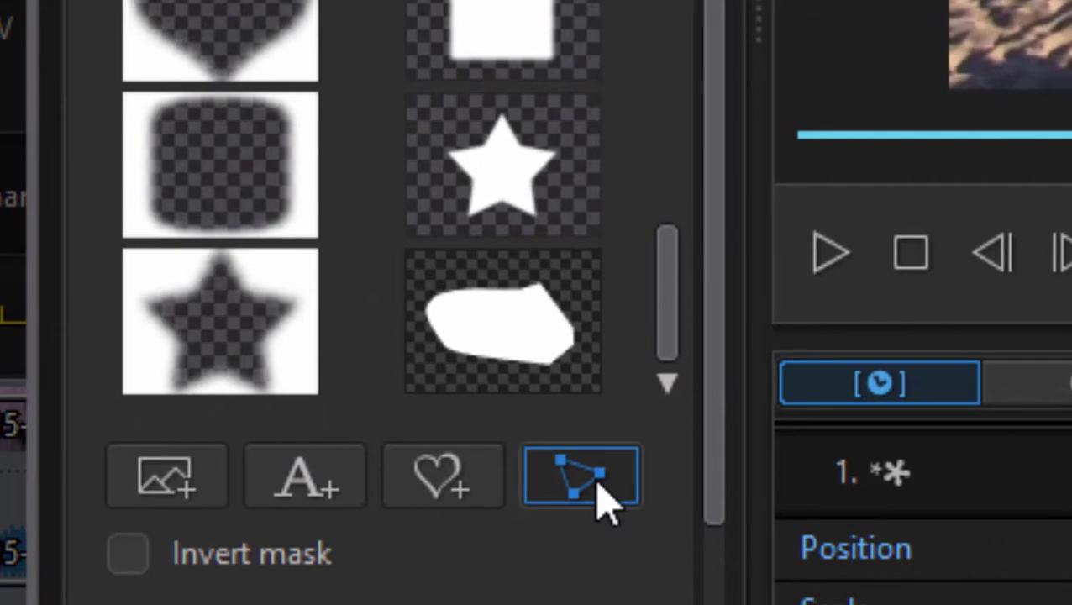
Draw a closed four-point custom mask outline around the two seated beachgoers
{"action": "left_click", "coordinate": [598, 485]}
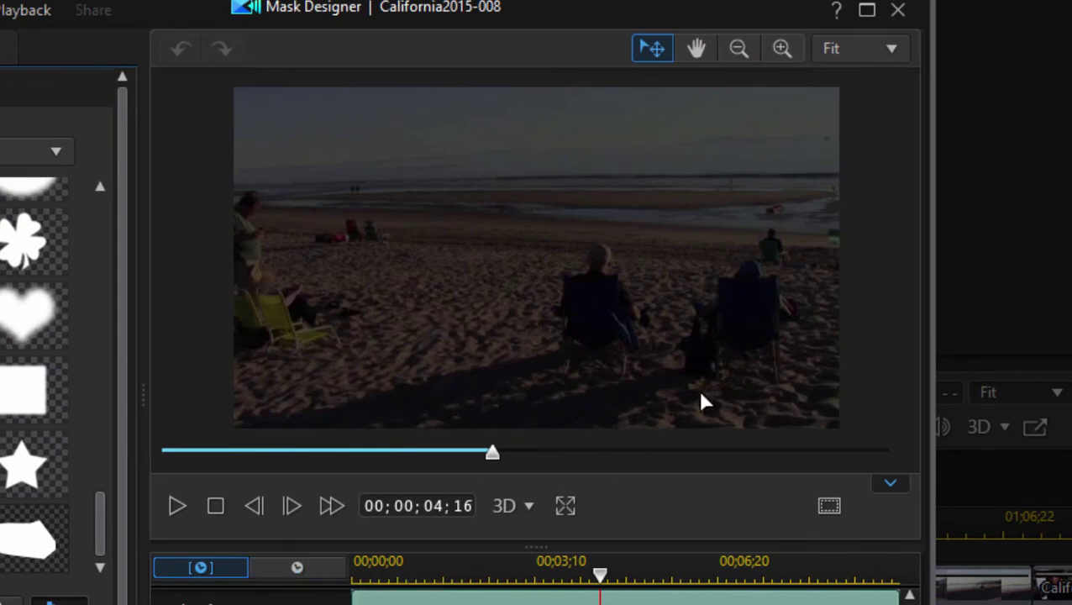
{"action": "left_click", "coordinate": [591, 234]}
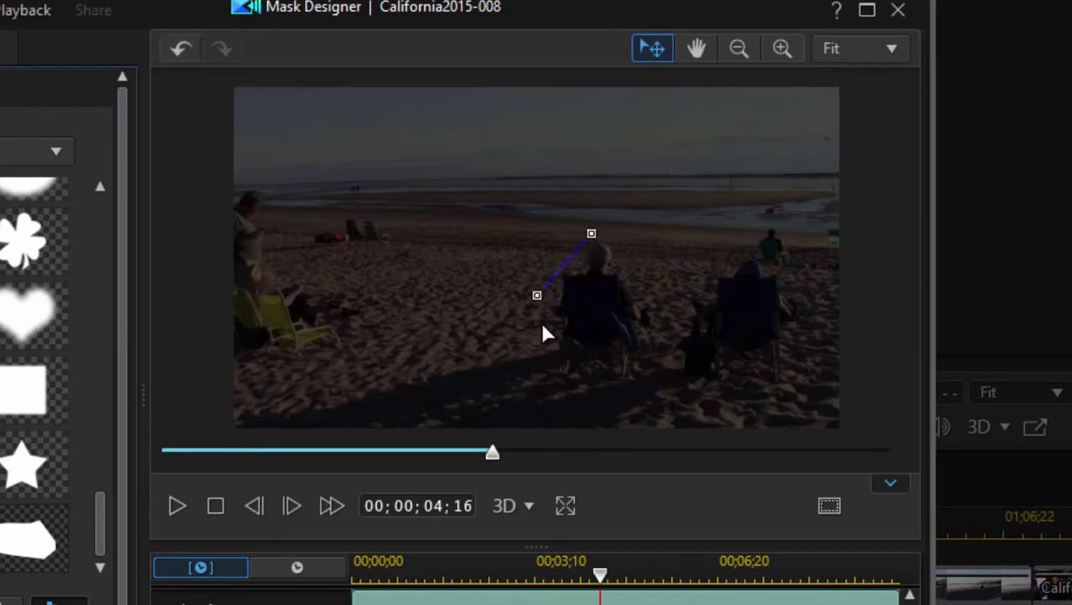
{"action": "left_click", "coordinate": [794, 331]}
{"action": "left_click", "coordinate": [800, 250]}
{"action": "left_click", "coordinate": [762, 175]}
{"action": "left_click", "coordinate": [592, 235]}
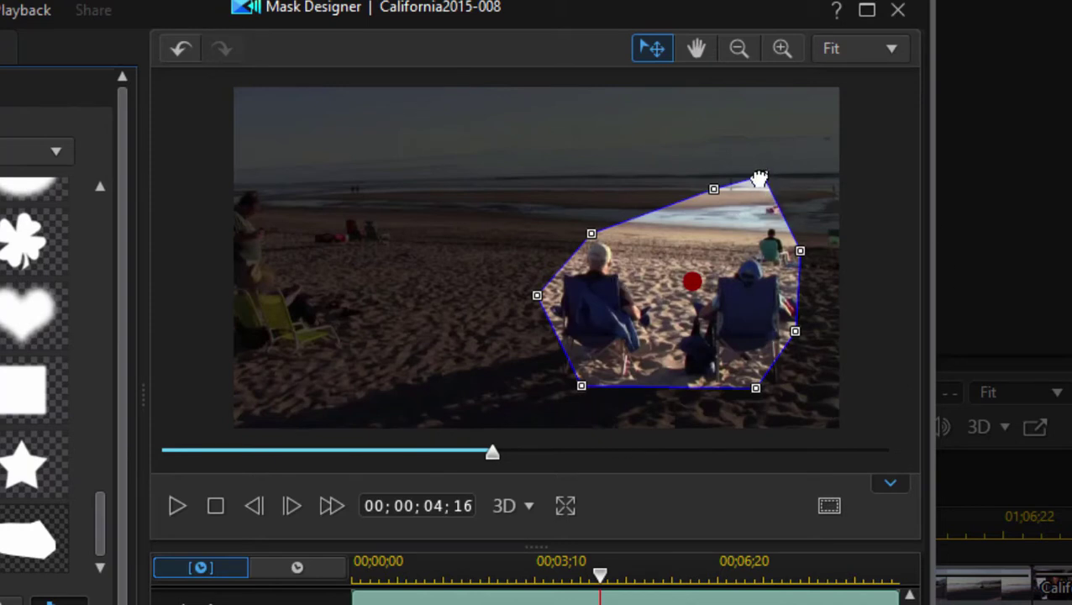
Pull the mask's top corner and top edge down, then curve its left edge around the people
{"action": "left_click_drag", "start_coordinate": [762, 172], "coordinate": [740, 230]}
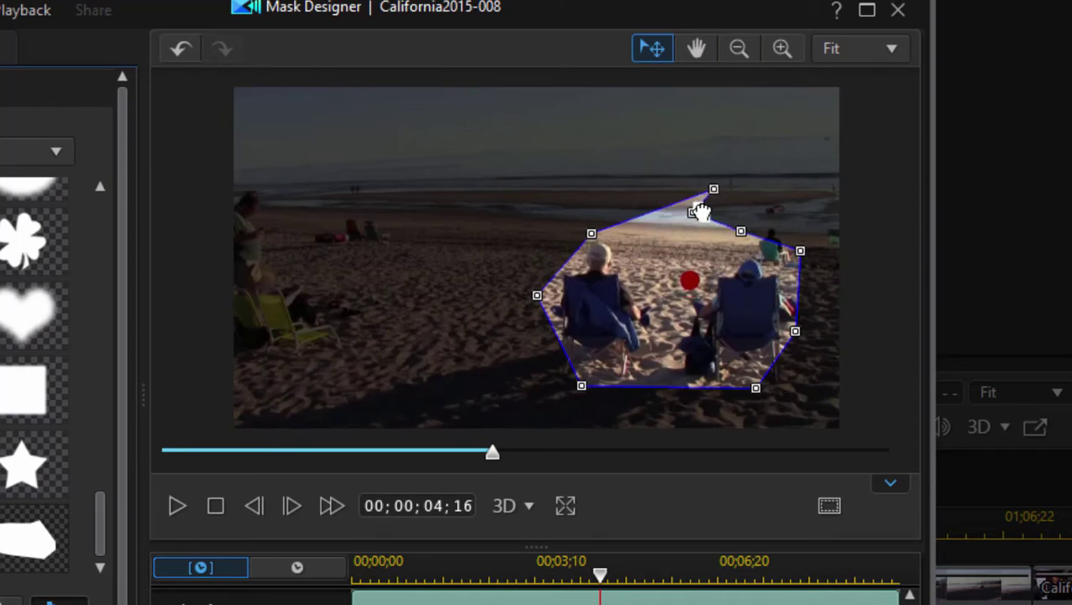
{"action": "left_click_drag", "start_coordinate": [710, 193], "coordinate": [649, 208]}
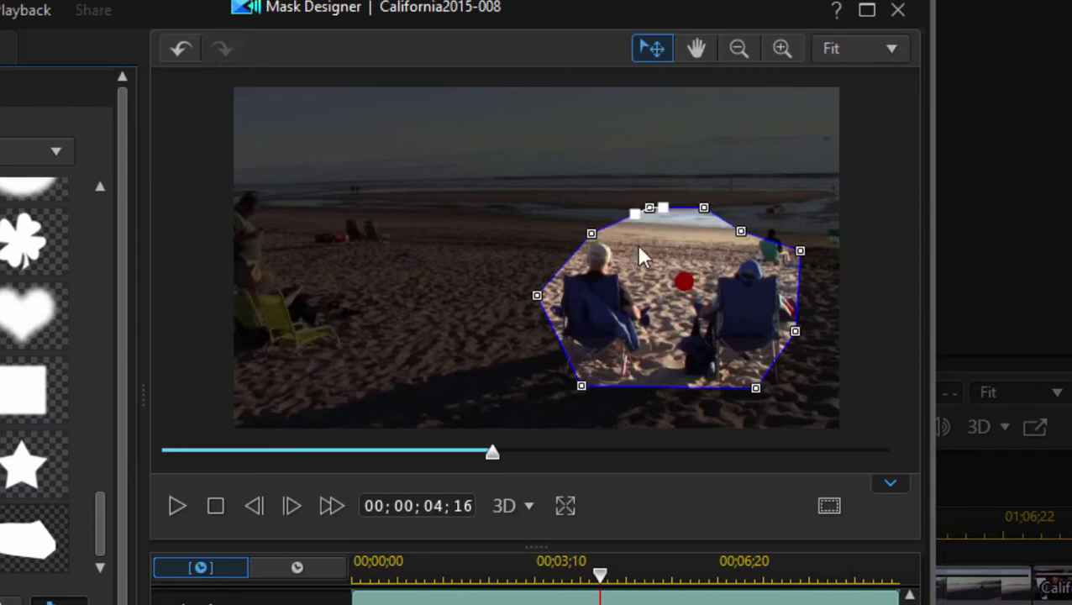
{"action": "left_click", "coordinate": [591, 234]}
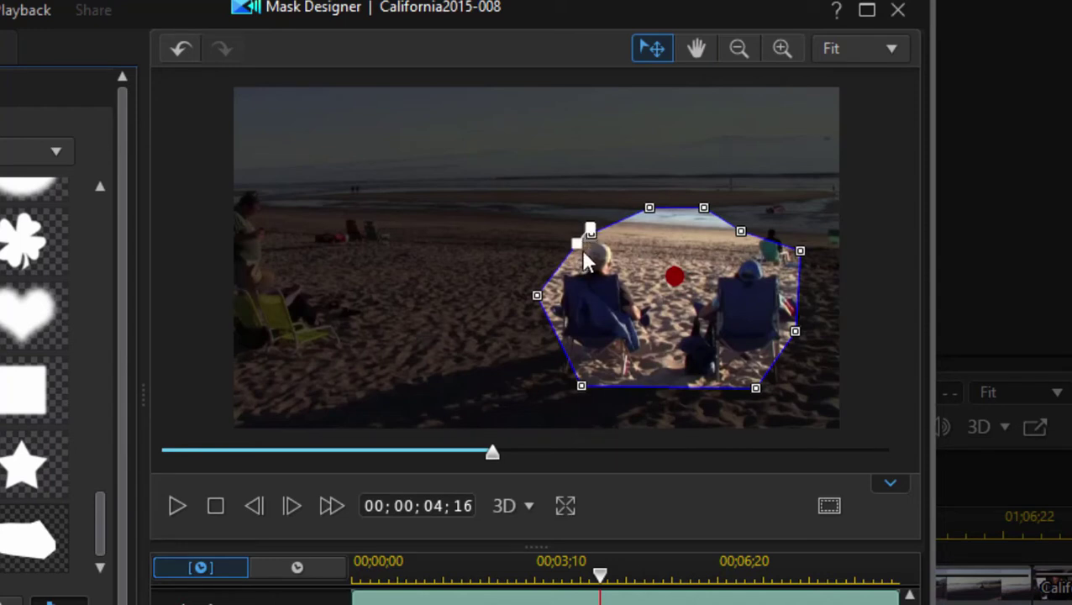
{"action": "left_click_drag", "start_coordinate": [575, 245], "coordinate": [481, 234]}
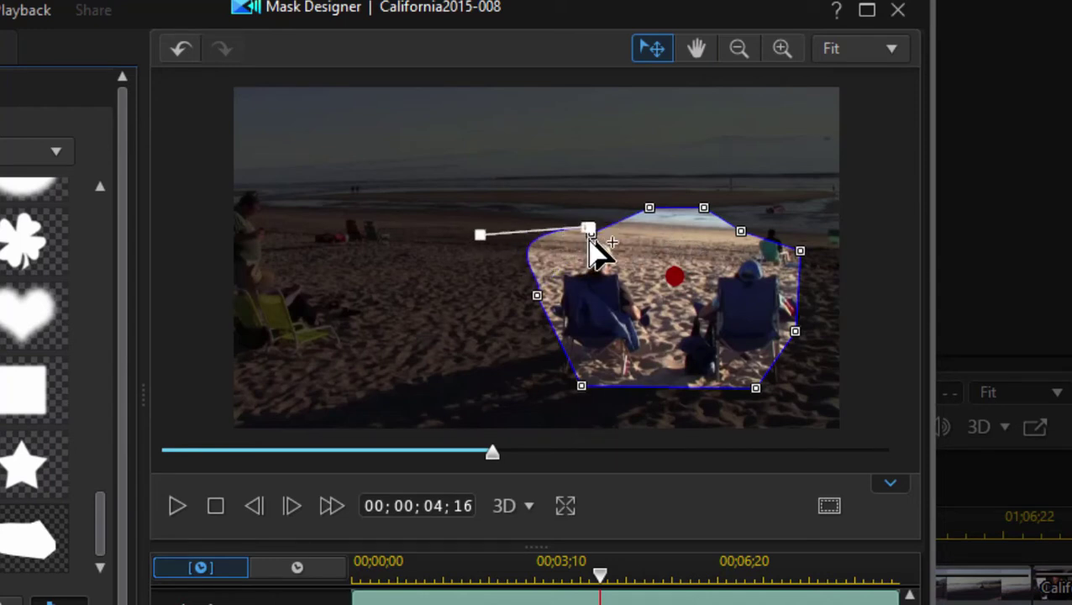
{"action": "left_click_drag", "start_coordinate": [593, 232], "coordinate": [619, 198]}
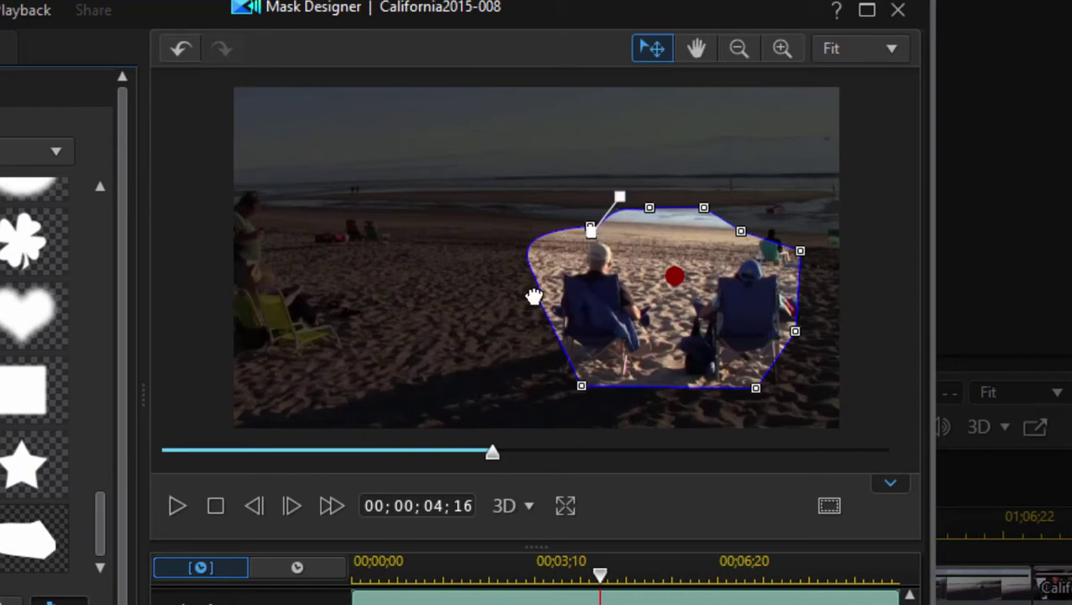
Add a left-edge point bulging around the left chair, adjust the right point, and square the top-right corner
{"action": "left_click_drag", "start_coordinate": [535, 297], "coordinate": [554, 351]}
{"action": "left_click_drag", "start_coordinate": [550, 278], "coordinate": [527, 274]}
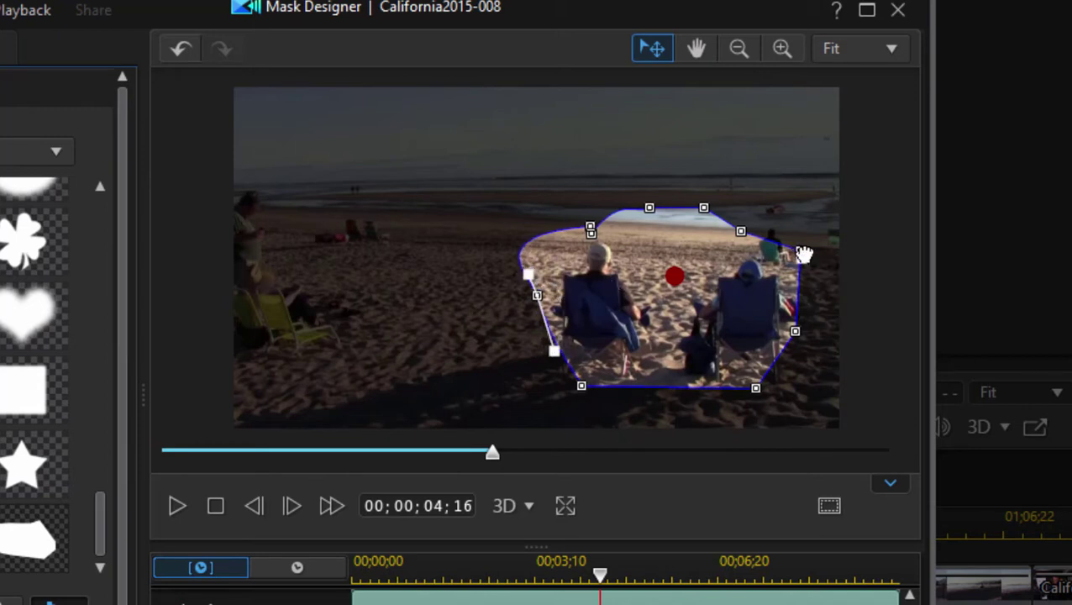
{"action": "left_click_drag", "start_coordinate": [799, 250], "coordinate": [790, 262]}
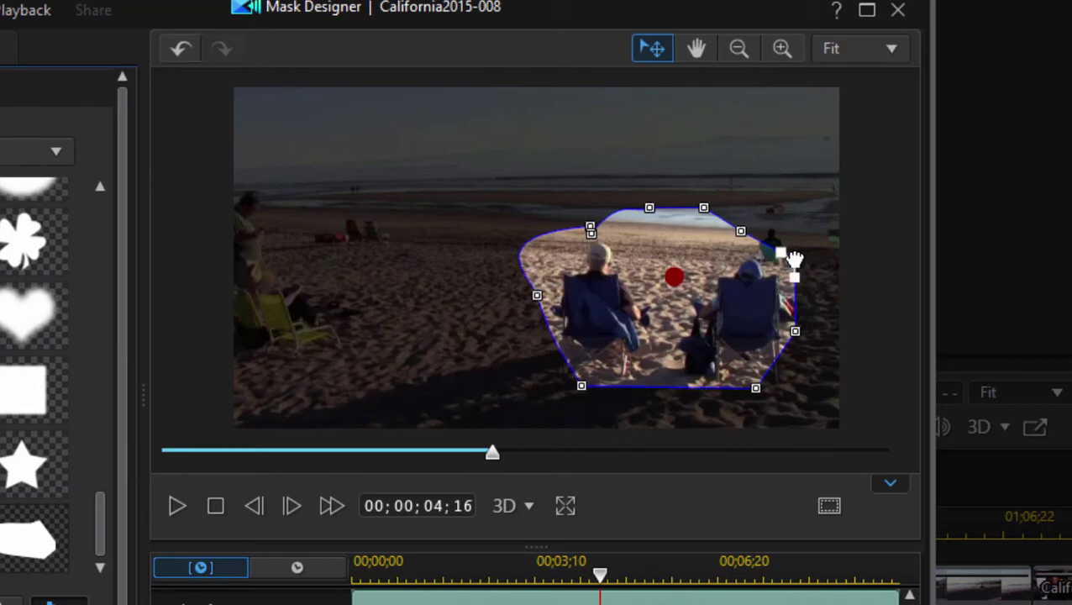
{"action": "left_click", "coordinate": [754, 210]}
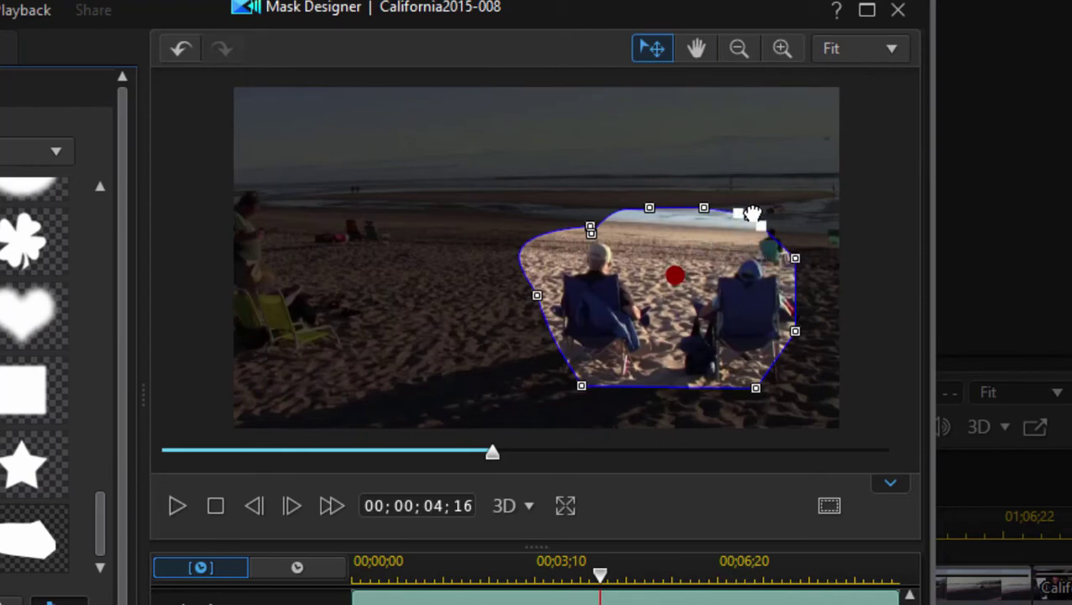
Curve the mask's lower edge under the chairs, then at 07;27 move and reshape it over the people
{"action": "left_click_drag", "start_coordinate": [755, 392], "coordinate": [624, 397]}
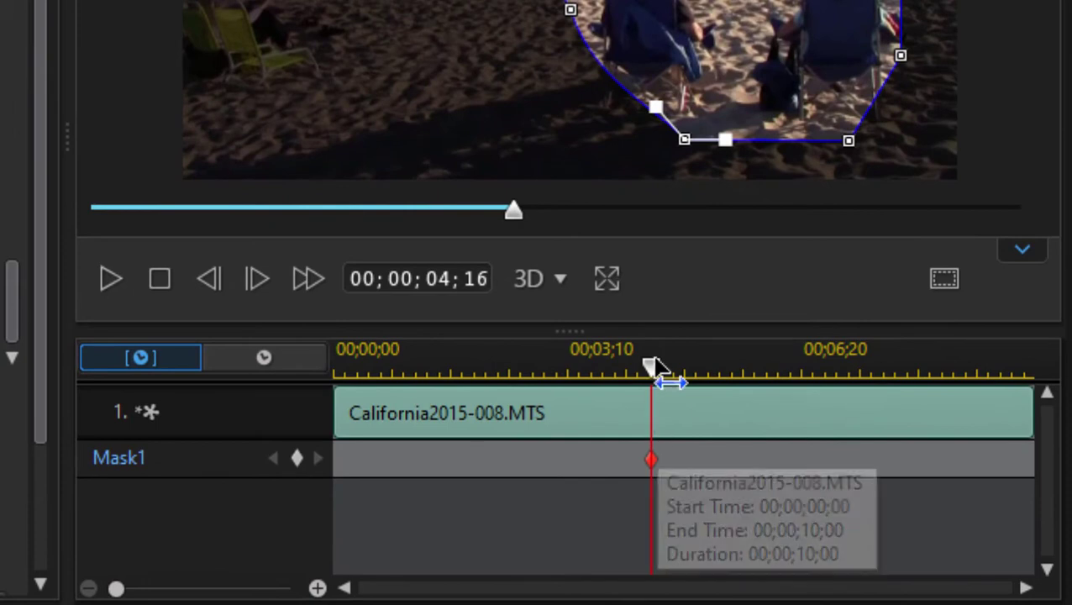
{"action": "left_click_drag", "start_coordinate": [666, 369], "coordinate": [895, 379]}
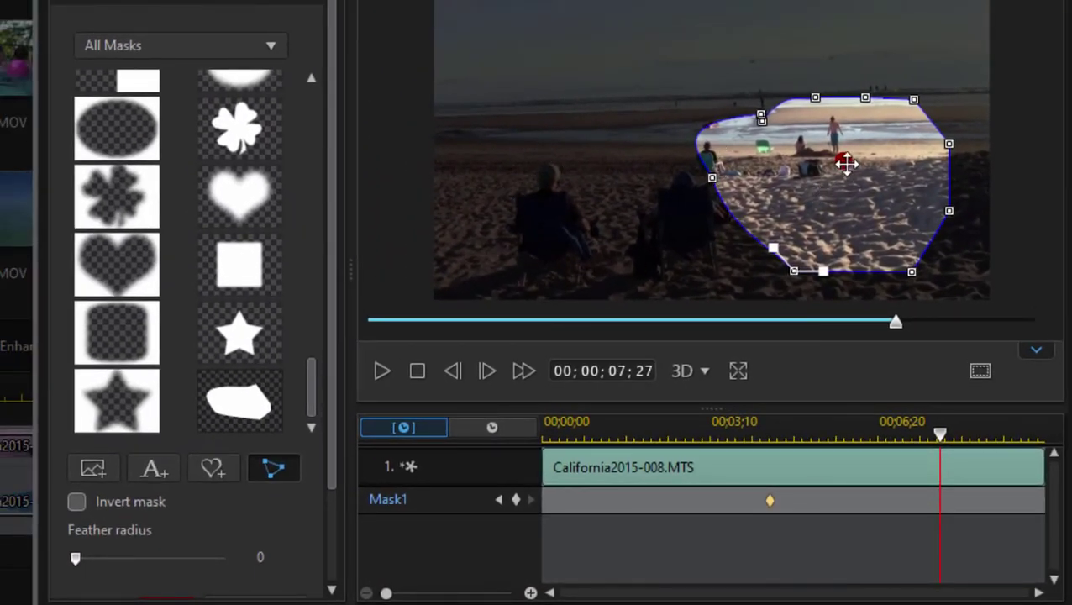
{"action": "left_click_drag", "start_coordinate": [845, 163], "coordinate": [638, 191]}
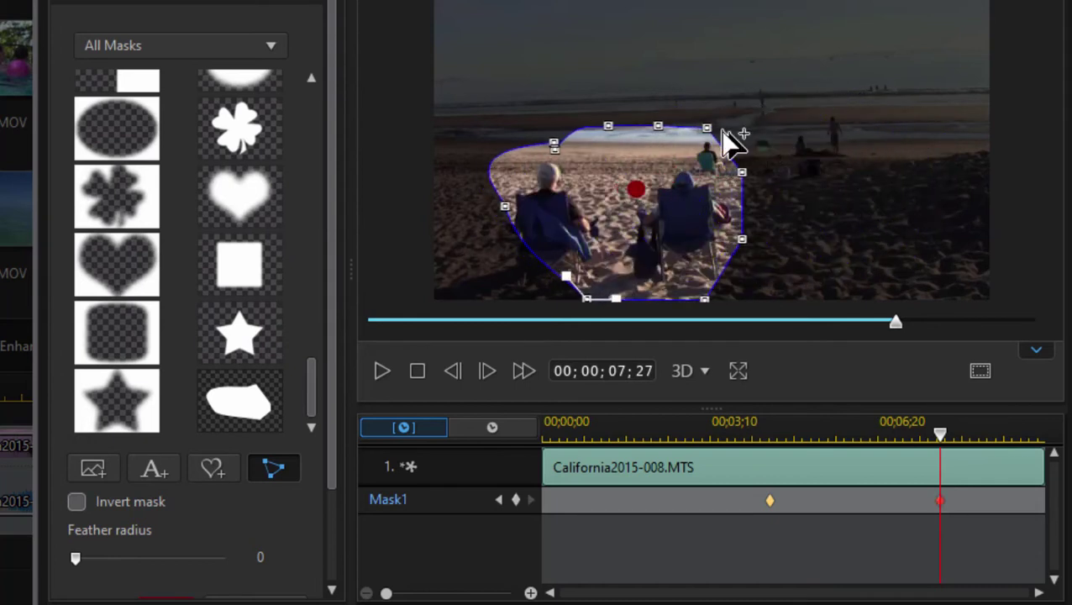
{"action": "left_click_drag", "start_coordinate": [707, 127], "coordinate": [649, 145]}
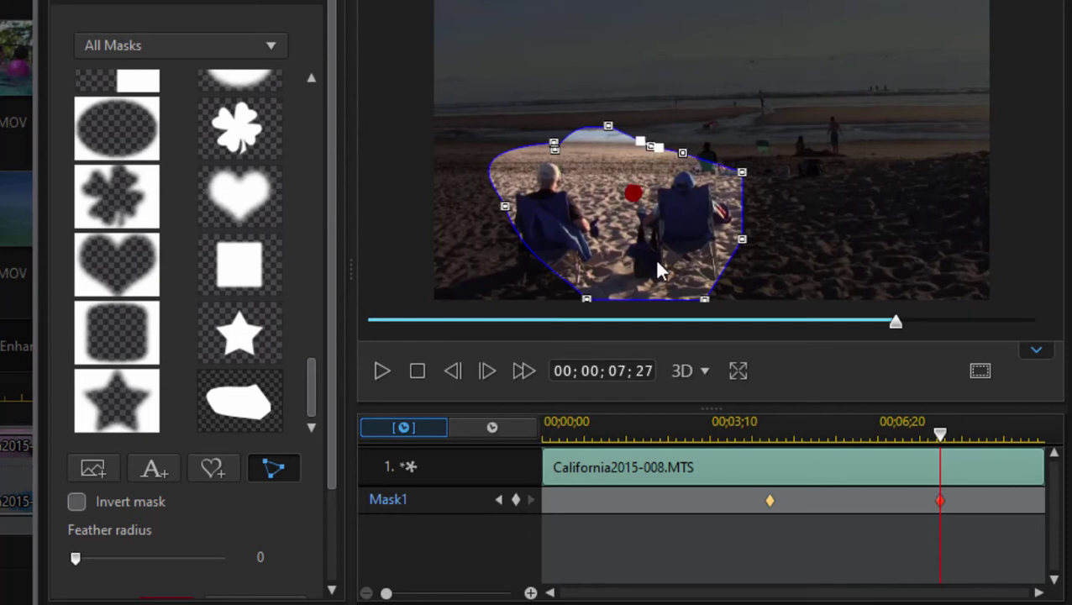
{"action": "left_click_drag", "start_coordinate": [586, 299], "coordinate": [599, 265]}
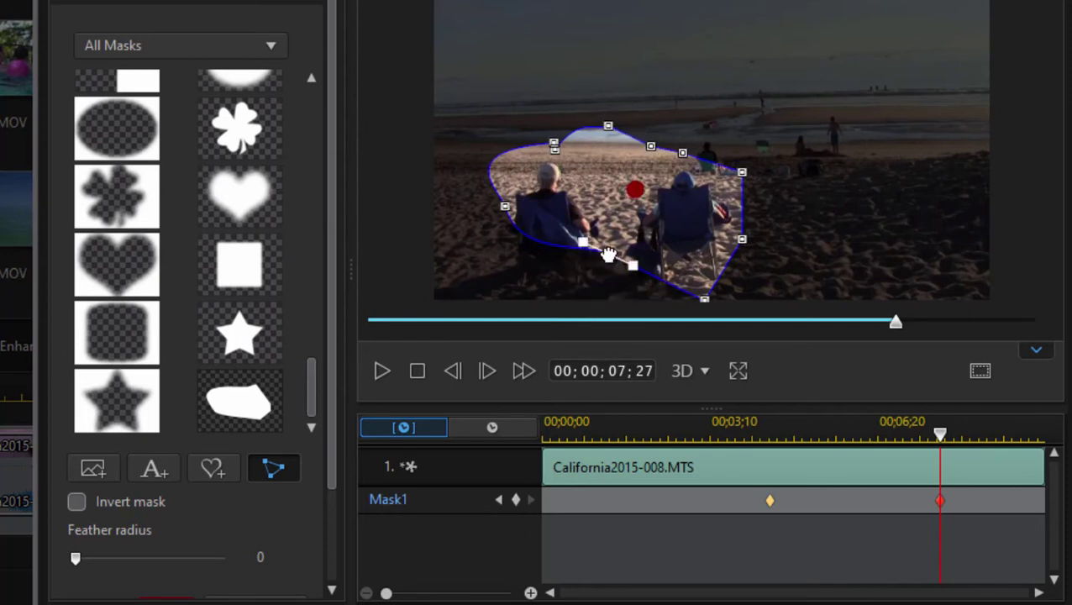
At 09;16, reshape the mask's left side, lower-left edge and bottom-right corner, then return mid-clip
{"action": "left_click_drag", "start_coordinate": [940, 433], "coordinate": [1031, 454]}
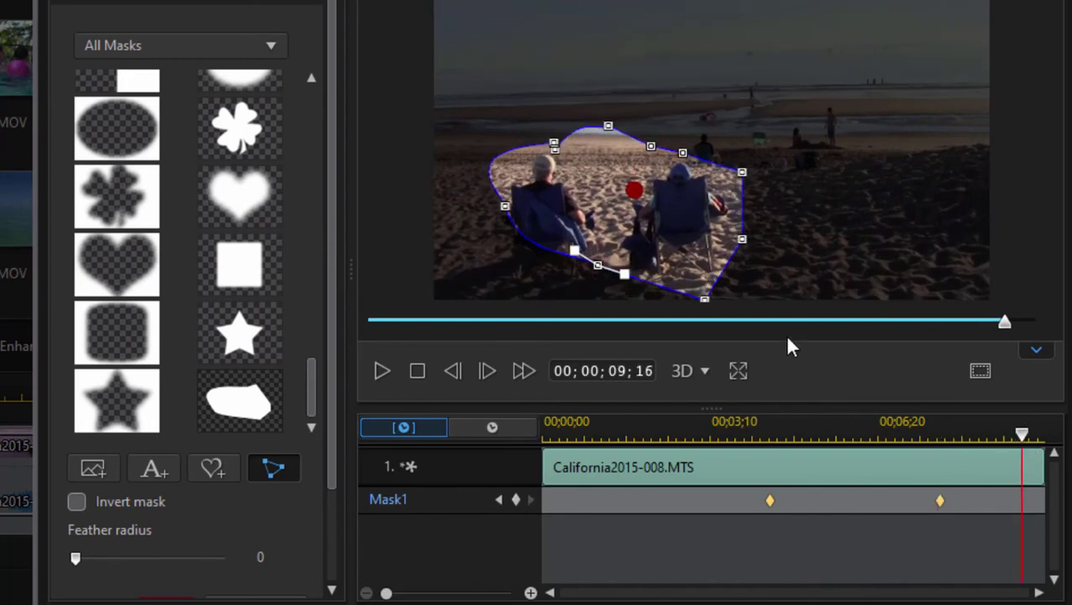
{"action": "left_click_drag", "start_coordinate": [510, 203], "coordinate": [518, 231]}
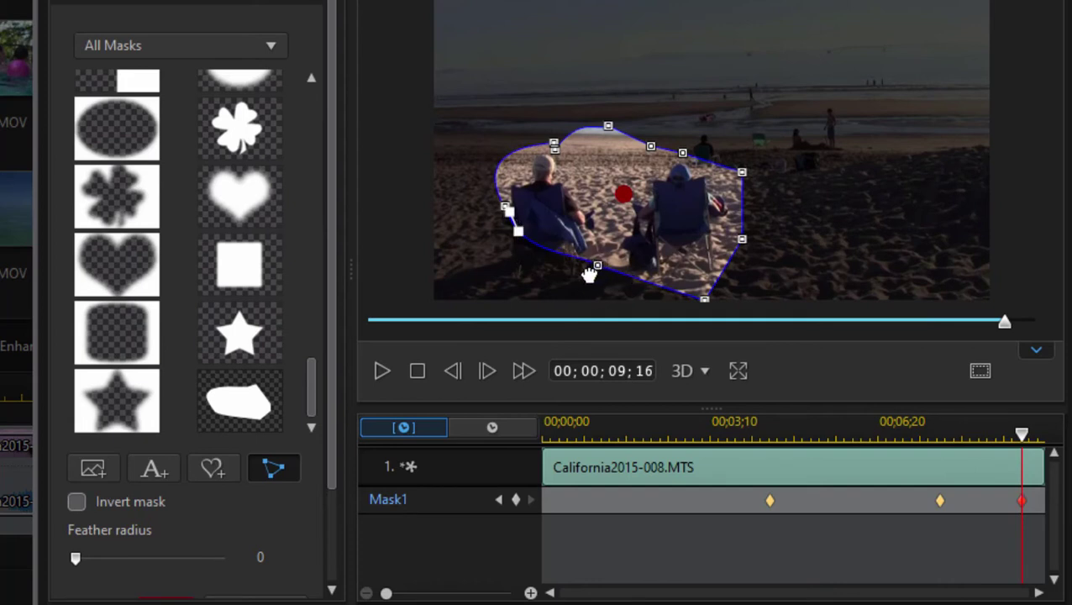
{"action": "left_click_drag", "start_coordinate": [588, 271], "coordinate": [505, 283]}
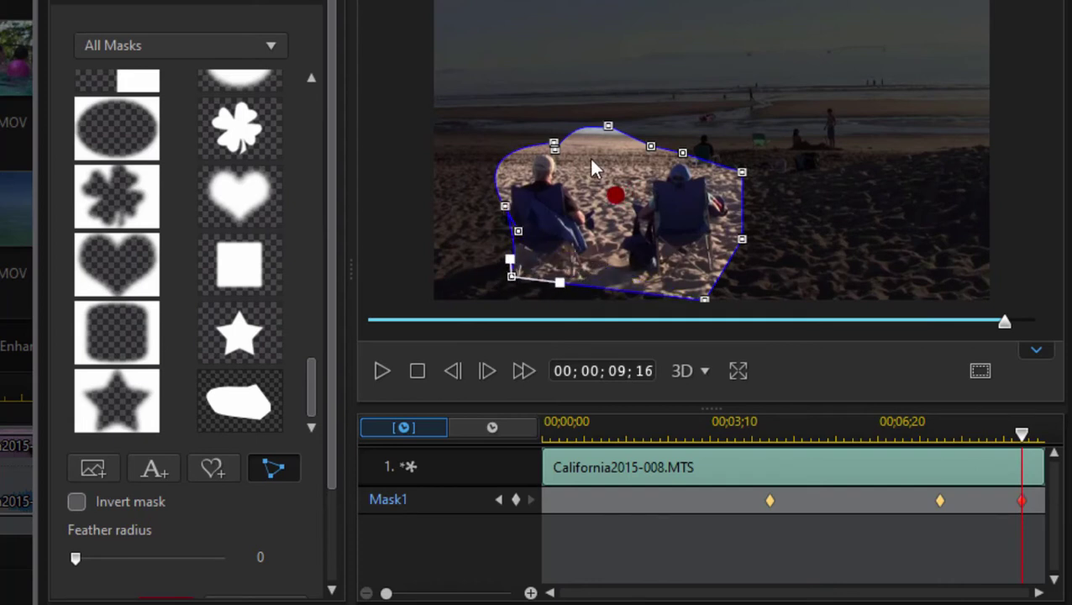
{"action": "left_click", "coordinate": [705, 293]}
{"action": "left_click_drag", "start_coordinate": [705, 292], "coordinate": [703, 275]}
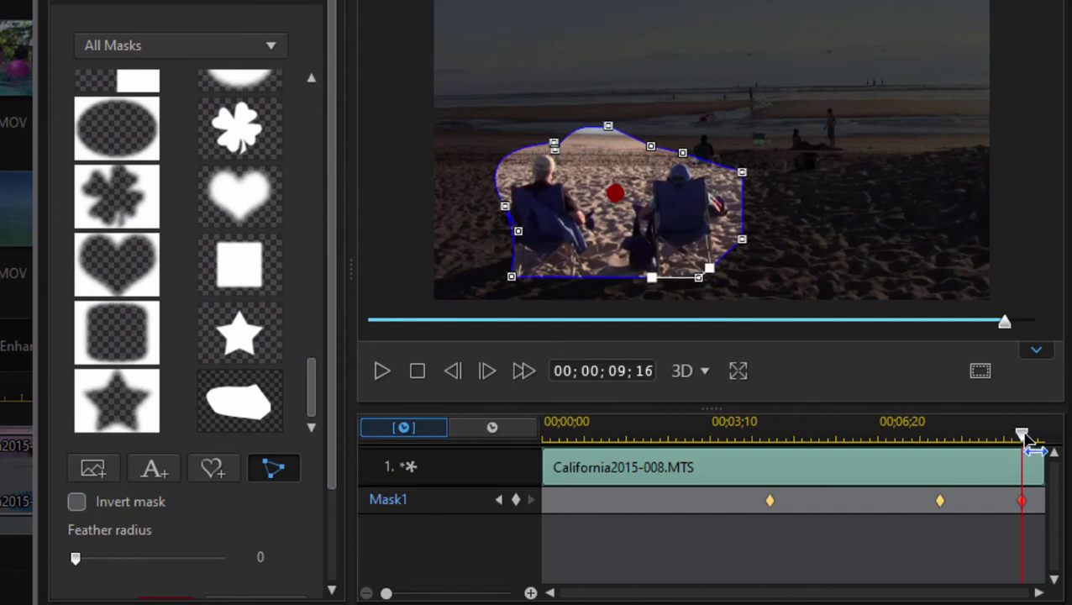
{"action": "left_click_drag", "start_coordinate": [1028, 442], "coordinate": [759, 473]}
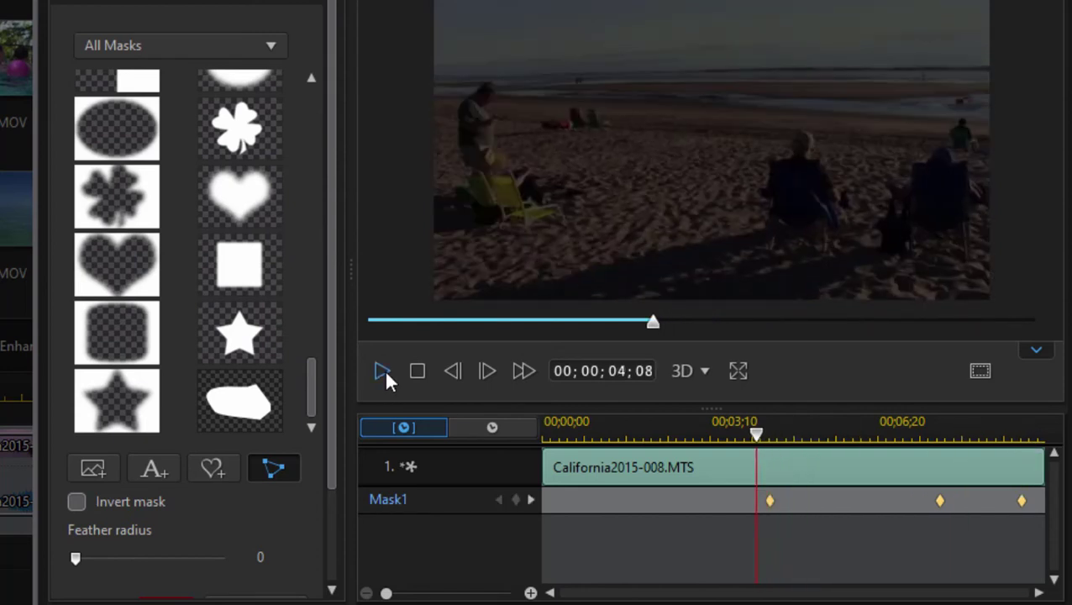
{"action": "left_click", "coordinate": [382, 370]}
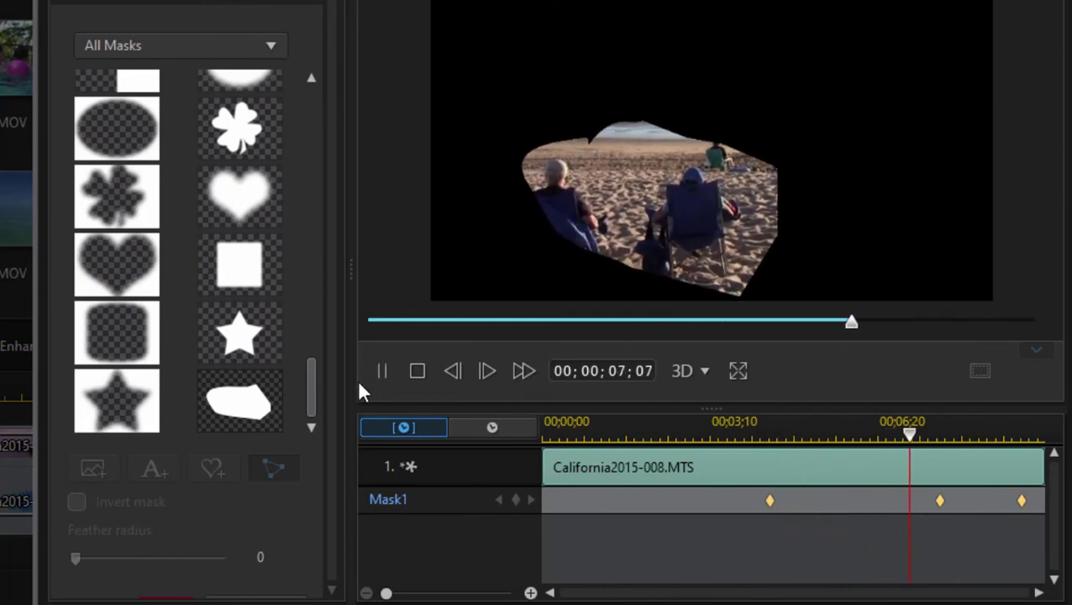
{"action": "left_click", "coordinate": [421, 375]}
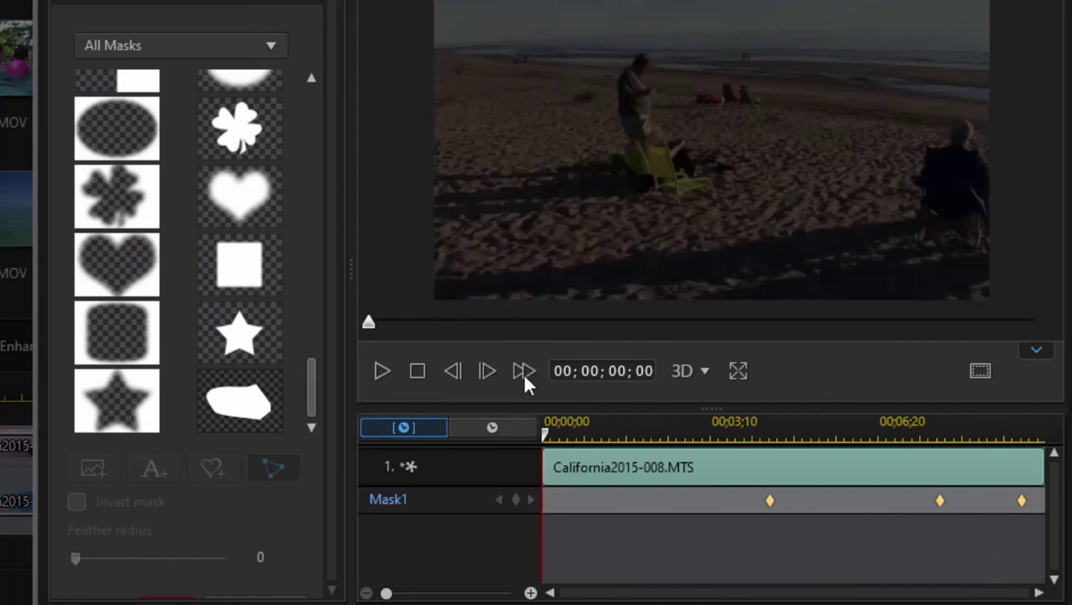
{"action": "left_click_drag", "start_coordinate": [749, 433], "coordinate": [934, 396]}
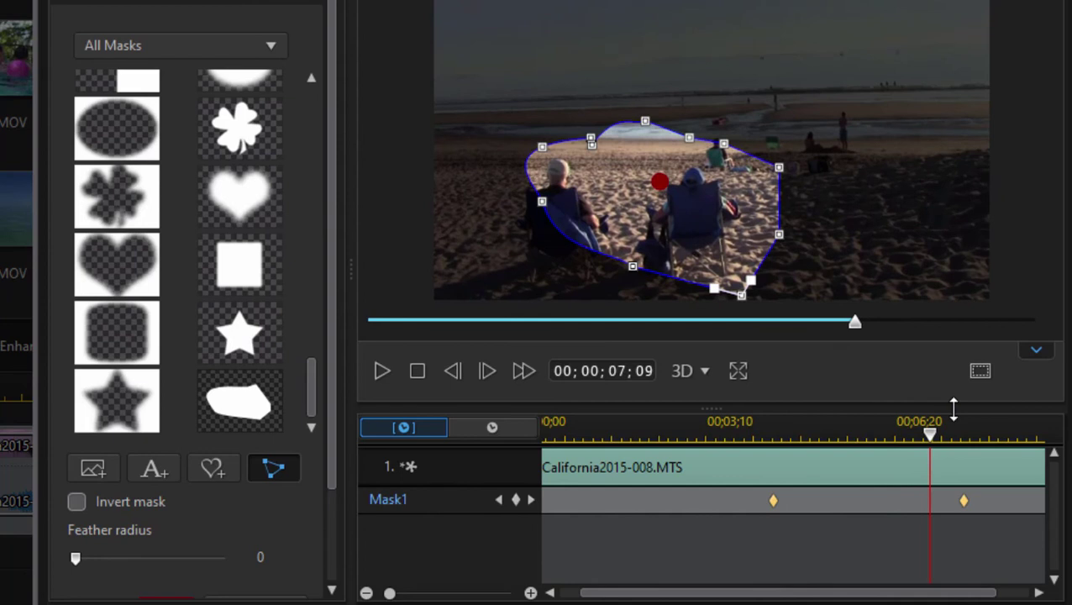